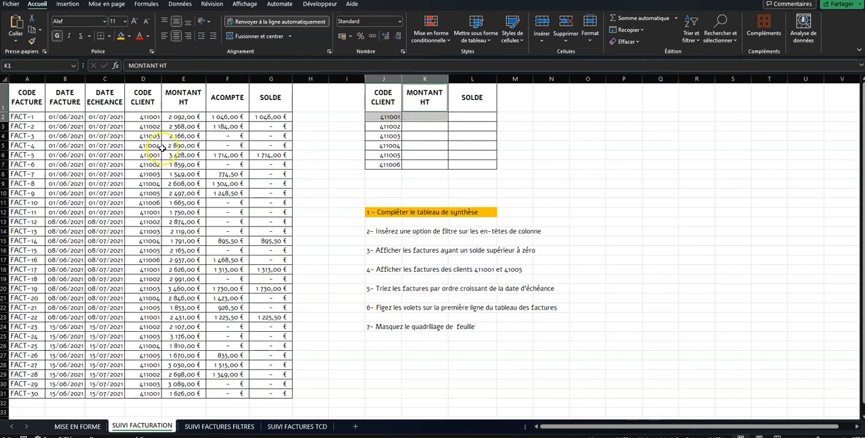
# Step: Enter =SOMME.SI(D:D;J2;E:E) in K2 to total the MONTANT HT for the first client code of the summary table
pyautogui.click(145, 79)
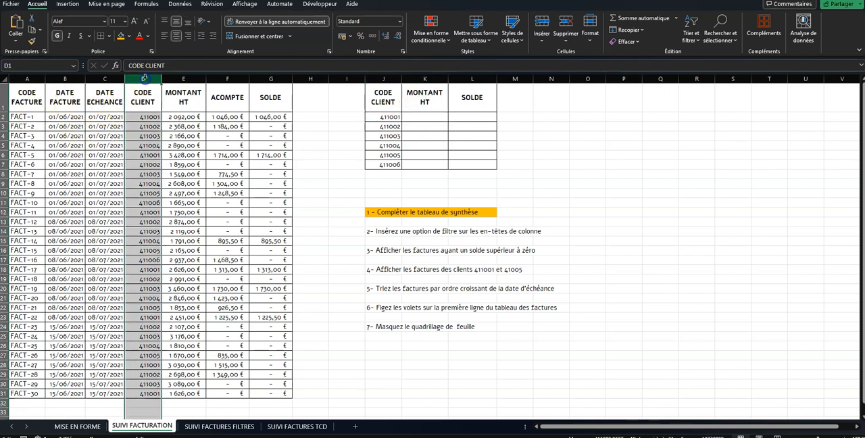
pyautogui.click(192, 79)
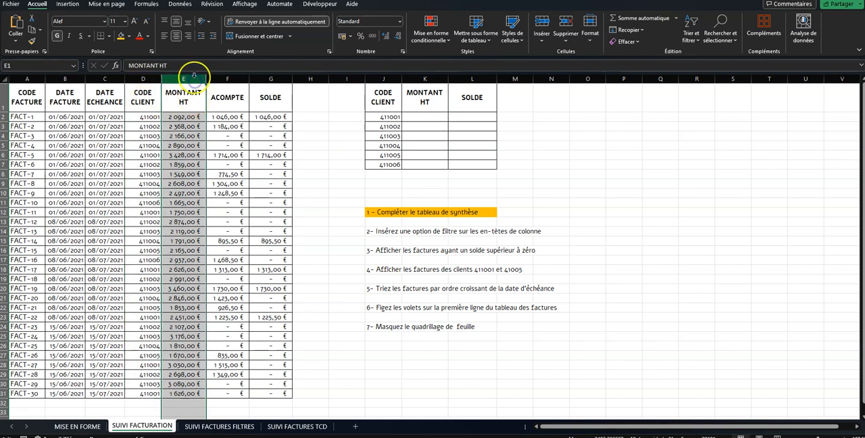
pyautogui.click(420, 117)
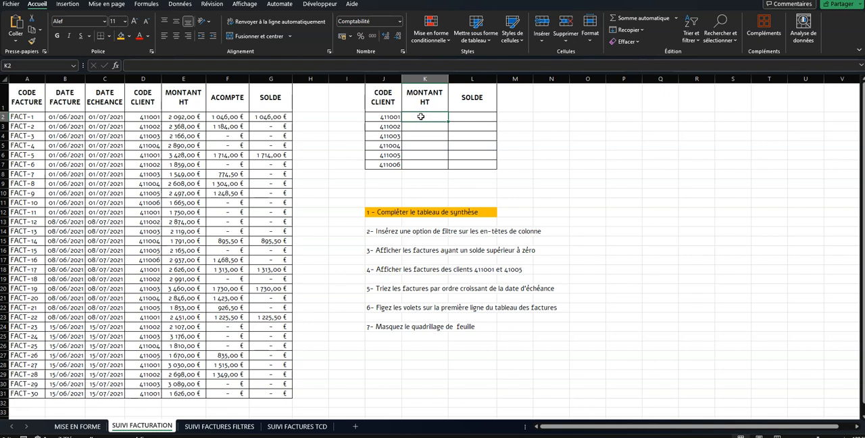
pyautogui.write('+')
pyautogui.press('BackSpace')
pyautogui.write('=')
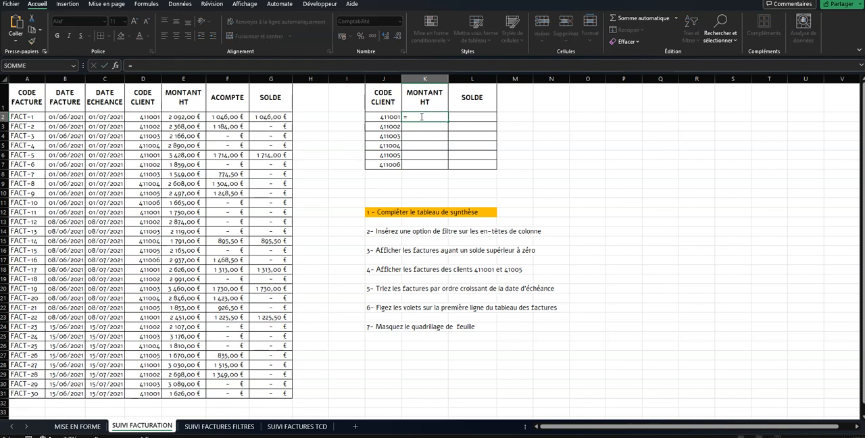
pyautogui.write('somme.si(')
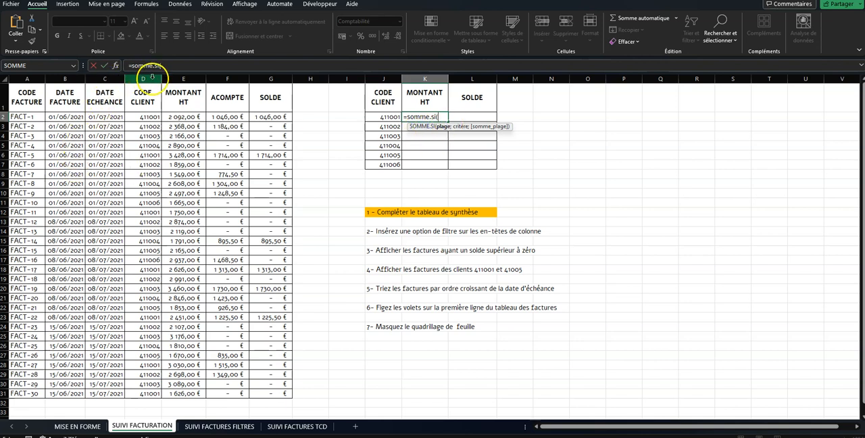
pyautogui.click(150, 78)
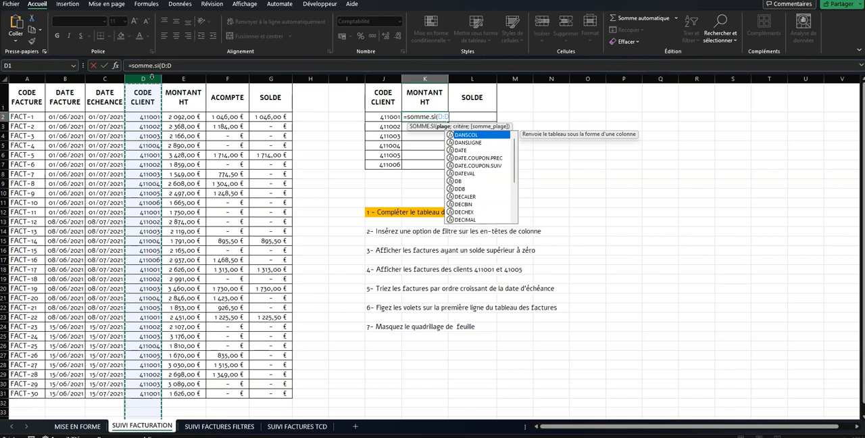
pyautogui.write(';')
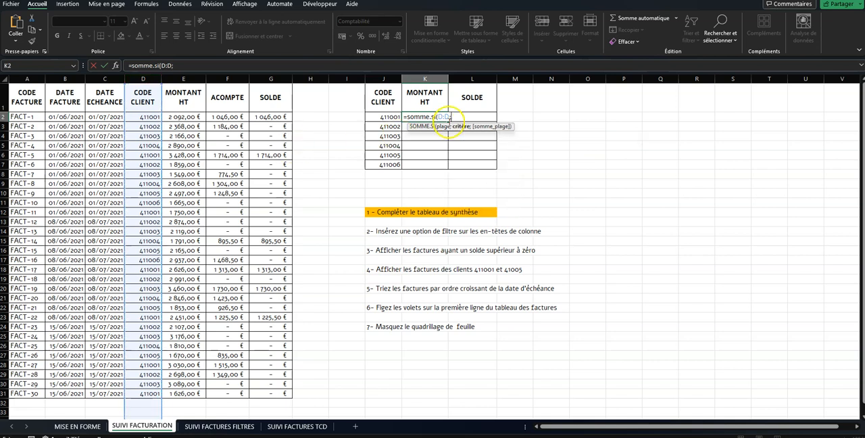
pyautogui.click(389, 118)
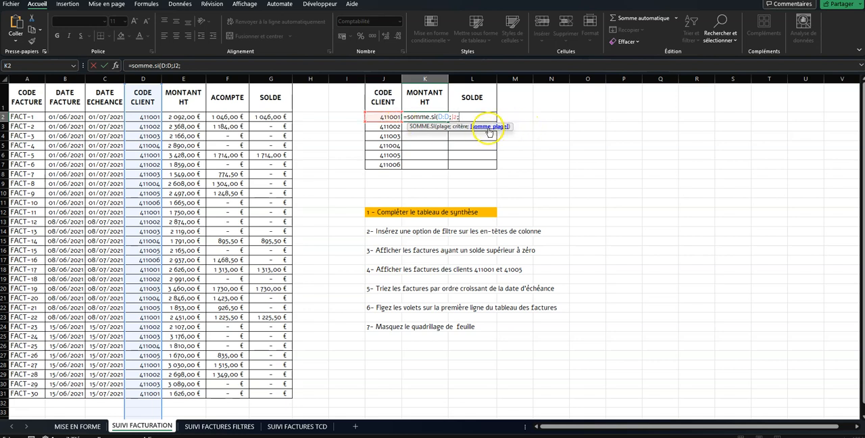
pyautogui.click(191, 79)
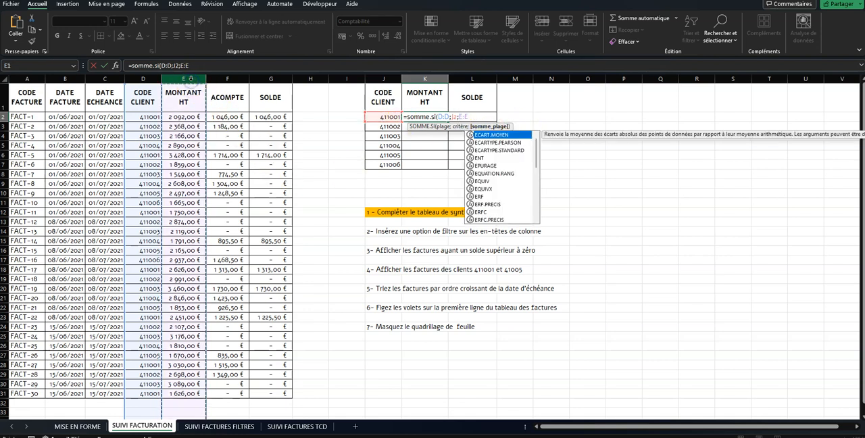
pyautogui.write(')')
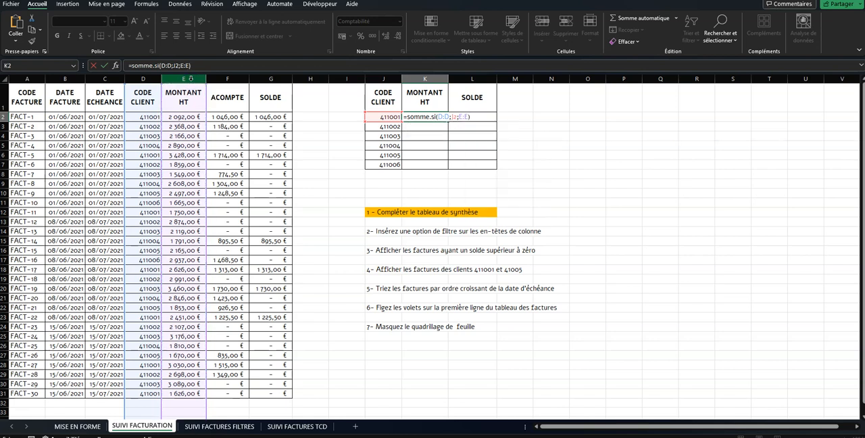
pyautogui.press('Return')
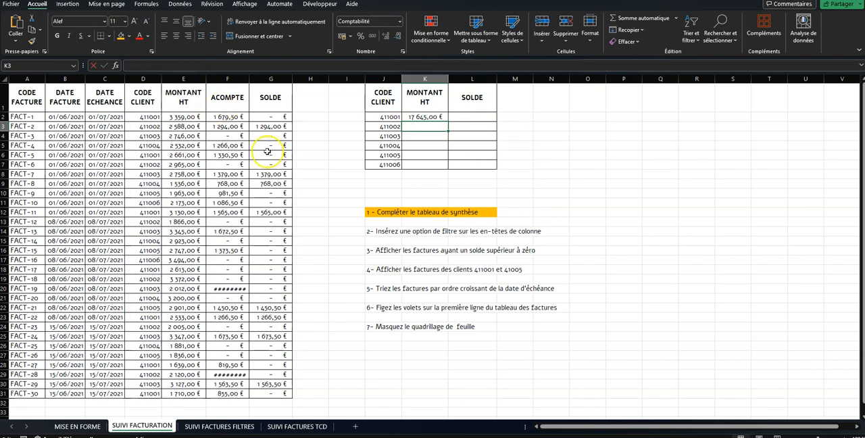
# Step: Copy the K2 formula down through K7 to fill the summary table's MONTANT HT column
pyautogui.click(414, 117)
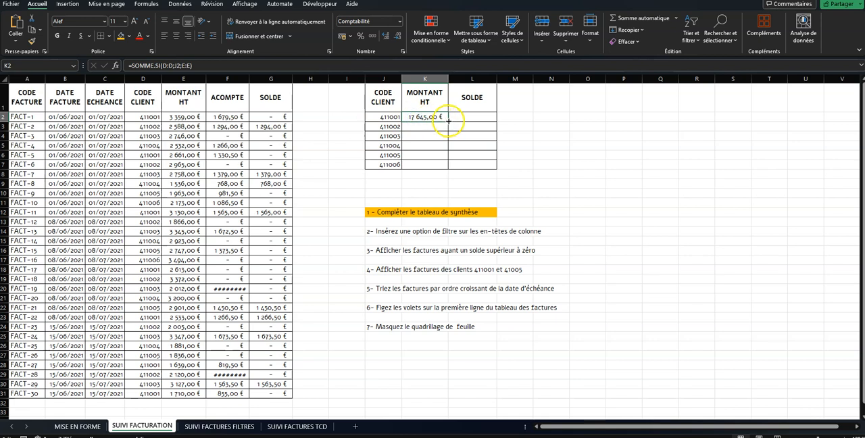
pyautogui.moveTo(444, 170); pyautogui.dragTo(444, 169)
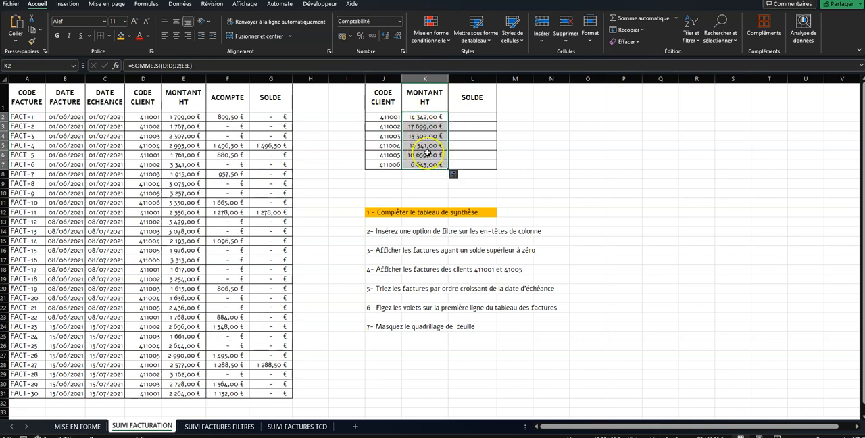
pyautogui.click(470, 95)
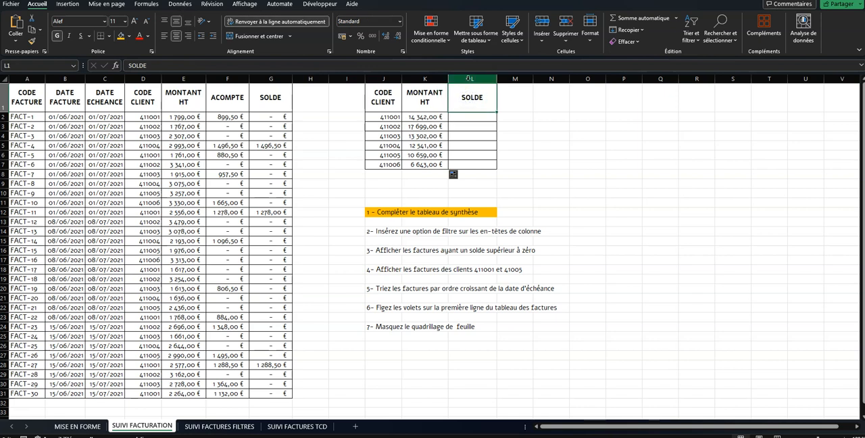
pyautogui.click(462, 117)
pyautogui.moveTo(382, 117); pyautogui.dragTo(455, 117)
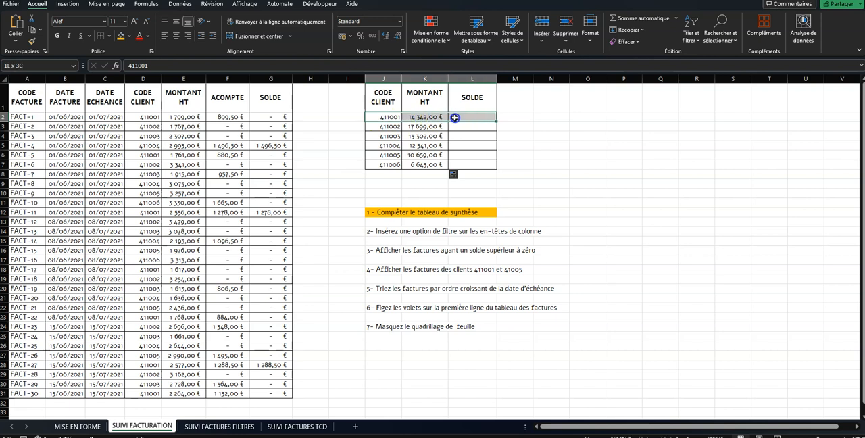
pyautogui.keyDown('ctrl'); pyautogui.click(470, 108); pyautogui.keyUp('ctrl')
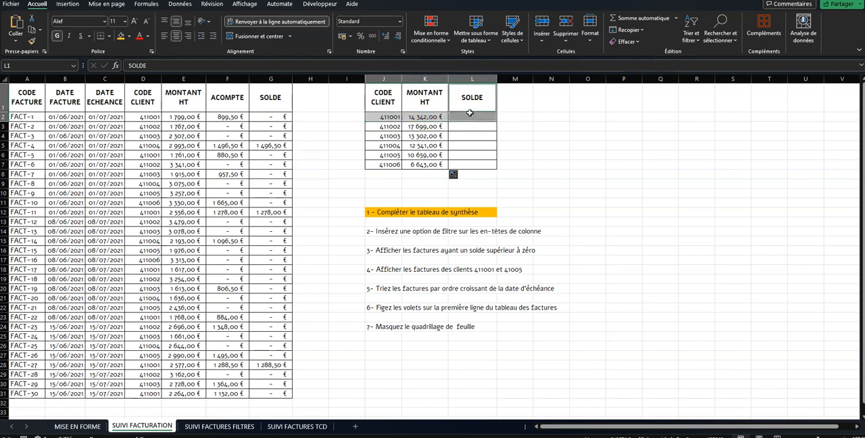
pyautogui.click(469, 114)
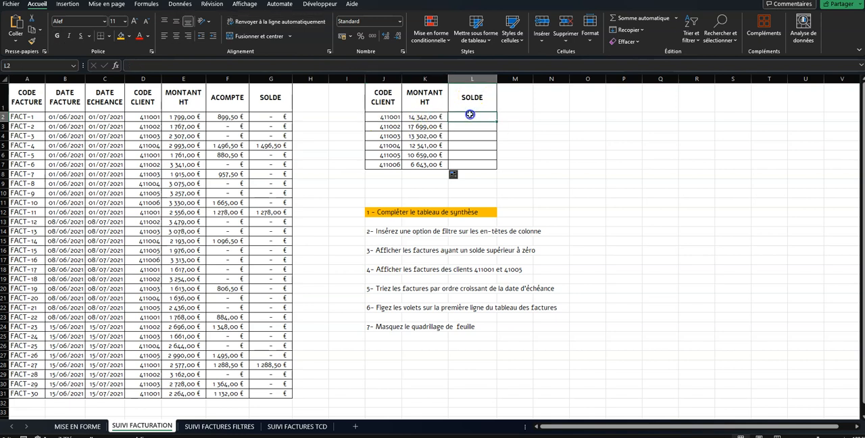
pyautogui.click(151, 79)
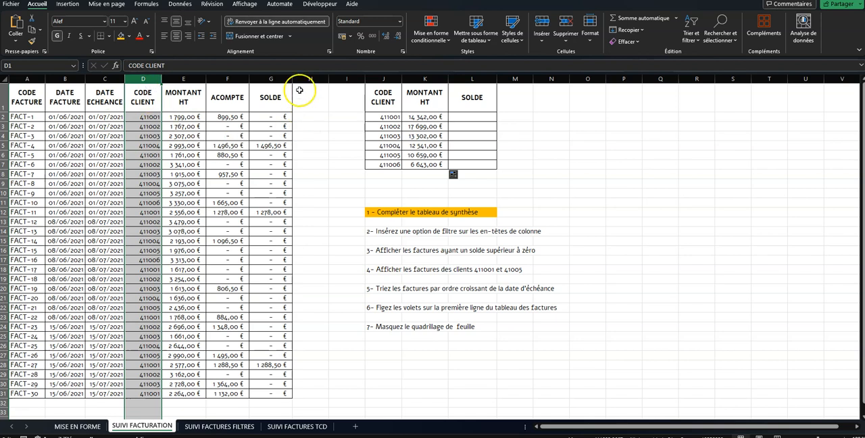
pyautogui.click(279, 79)
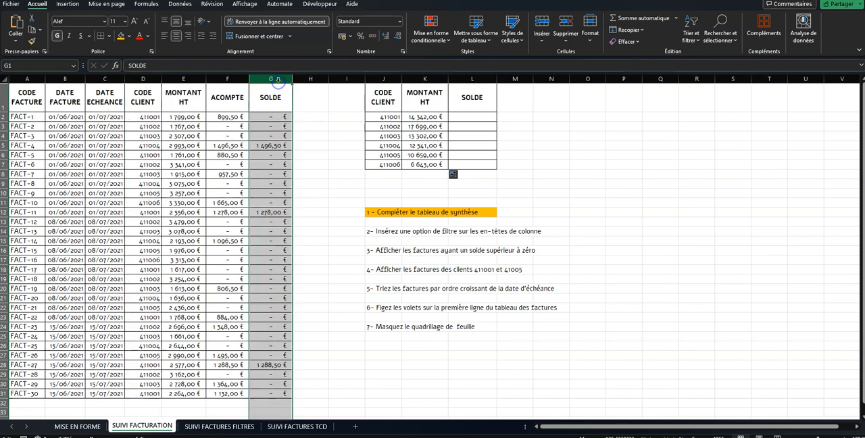
# Step: Enter =SOMME.SI(D:D;J2;G:G) in L2 to total the SOLDE for the first client code of the summary table
pyautogui.click(456, 117)
pyautogui.write('=s')
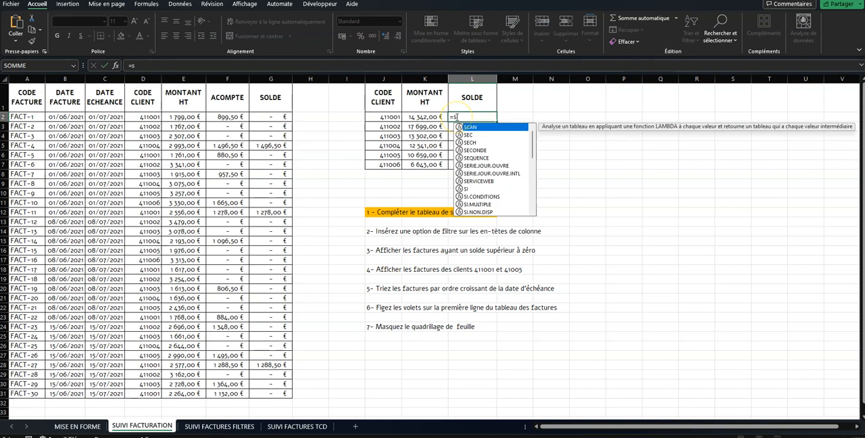
pyautogui.write('omme.si(')
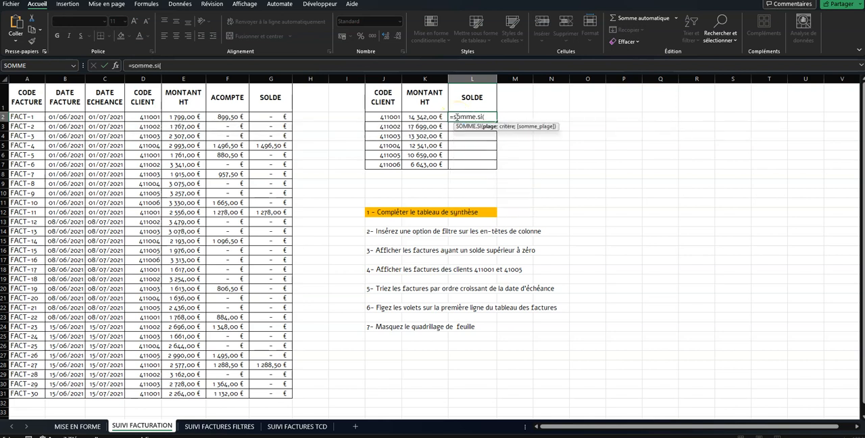
pyautogui.click(144, 78)
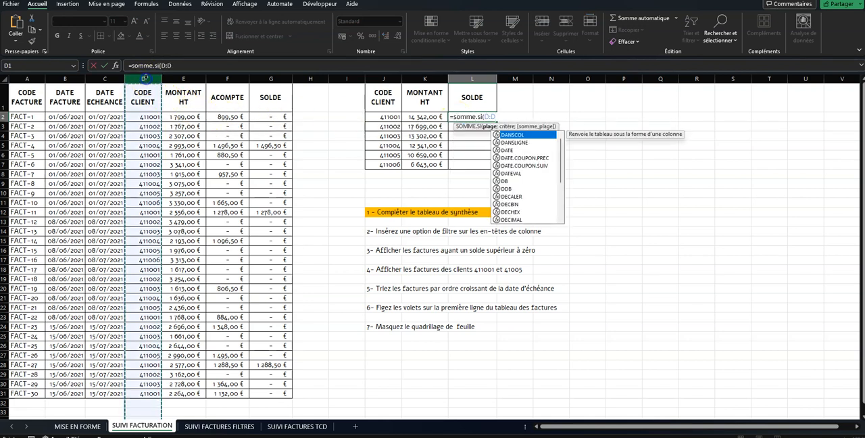
pyautogui.write(';')
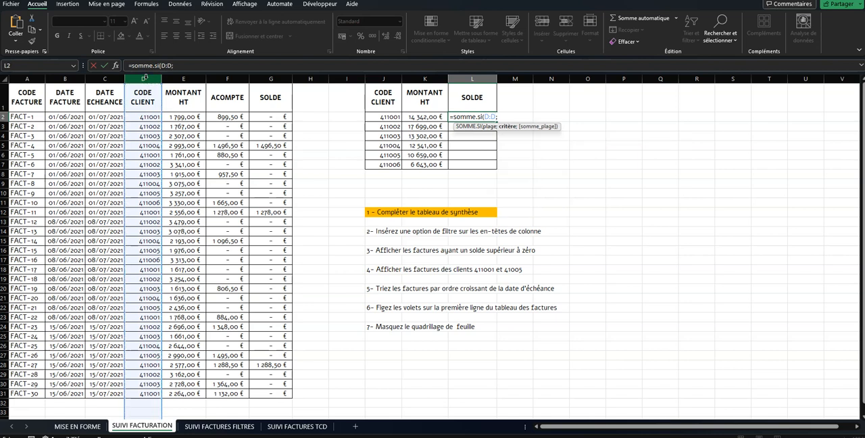
pyautogui.click(385, 116)
pyautogui.write(';')
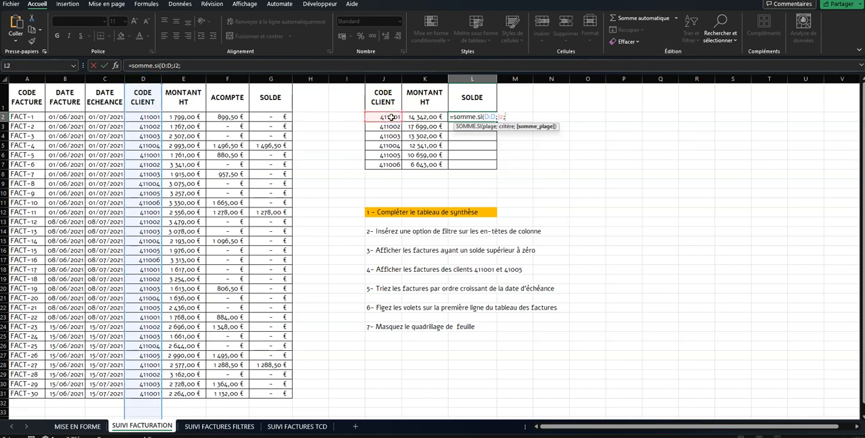
pyautogui.click(271, 78)
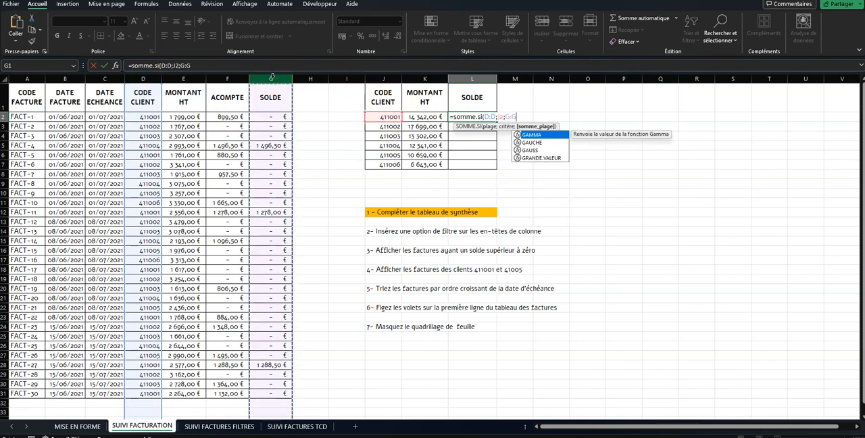
pyautogui.write(')')
pyautogui.press('Return')
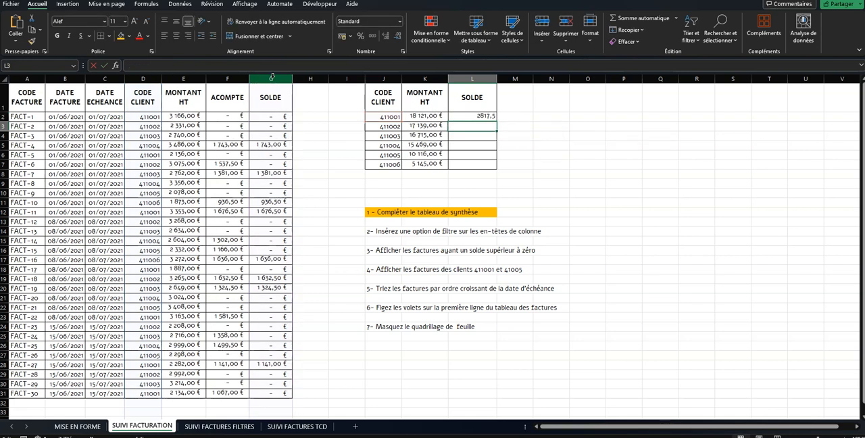
# Step: Apply the thousands separator number format to L2 and copy its formula down through L7
pyautogui.click(488, 116)
pyautogui.click(371, 36)
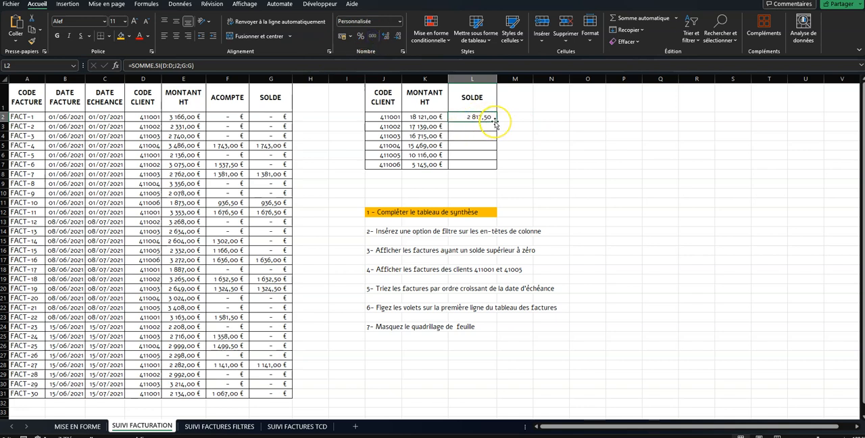
pyautogui.moveTo(496, 136); pyautogui.dragTo(494, 168)
# Step: Apply the thousands separator number format to the MONTANT HT totals in K2:K7
pyautogui.moveTo(433, 117); pyautogui.dragTo(435, 165)
pyautogui.click(373, 39)
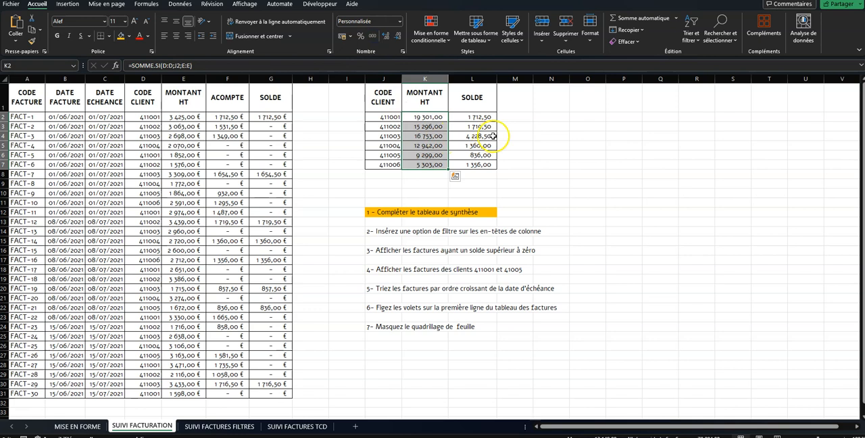
pyautogui.click(521, 138)
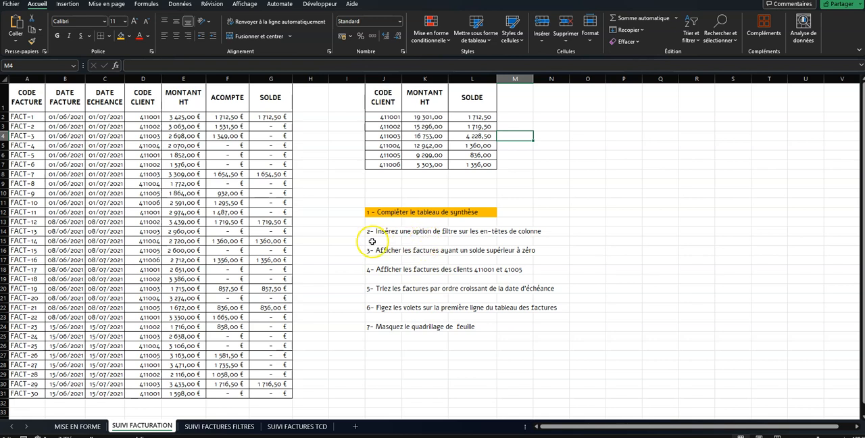
# Step: Highlight instruction 2 about inserting a filter option, cells J14:N14, with the orange fill colour
pyautogui.moveTo(371, 231); pyautogui.dragTo(527, 230)
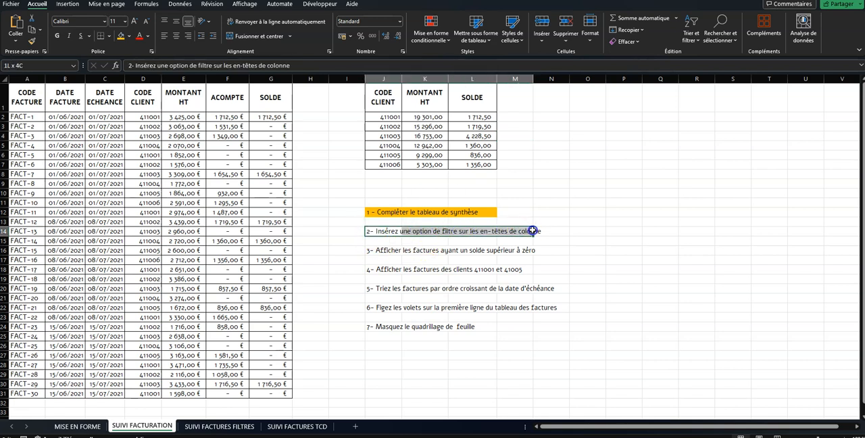
pyautogui.moveTo(369, 231); pyautogui.dragTo(553, 231)
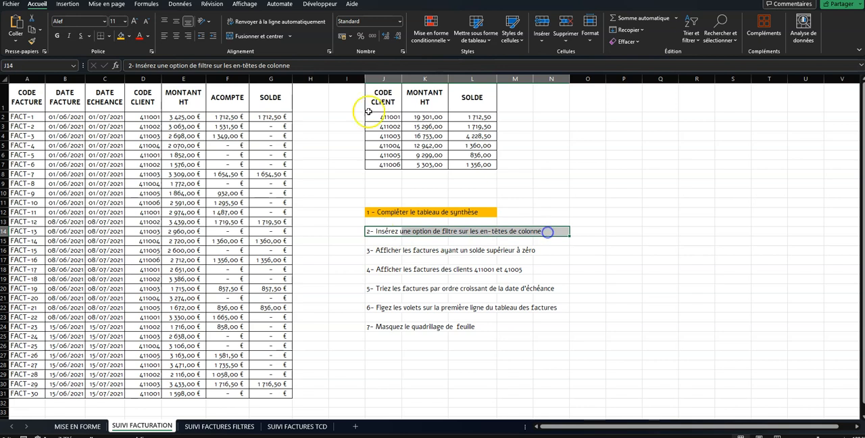
pyautogui.click(122, 37)
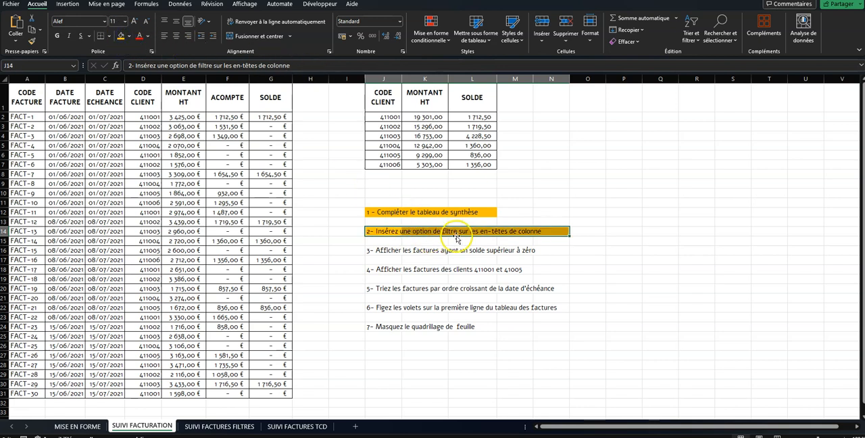
# Step: Add filter controls to the column headers of the invoice table
pyautogui.click(64, 117)
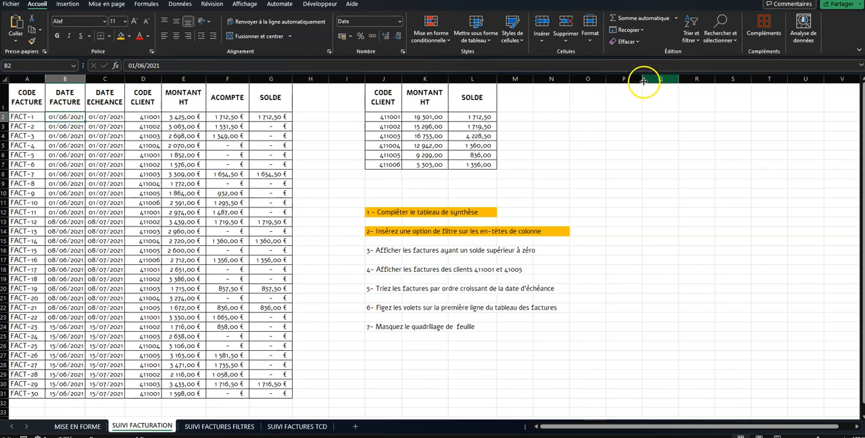
pyautogui.click(690, 30)
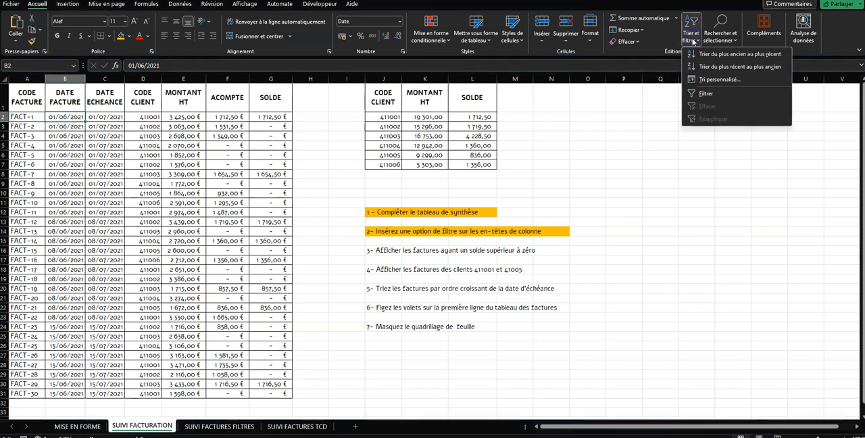
pyautogui.click(699, 92)
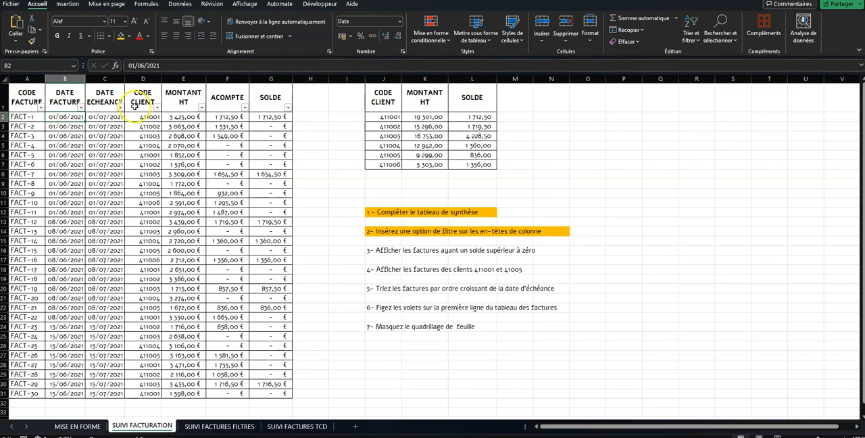
pyautogui.click(244, 107)
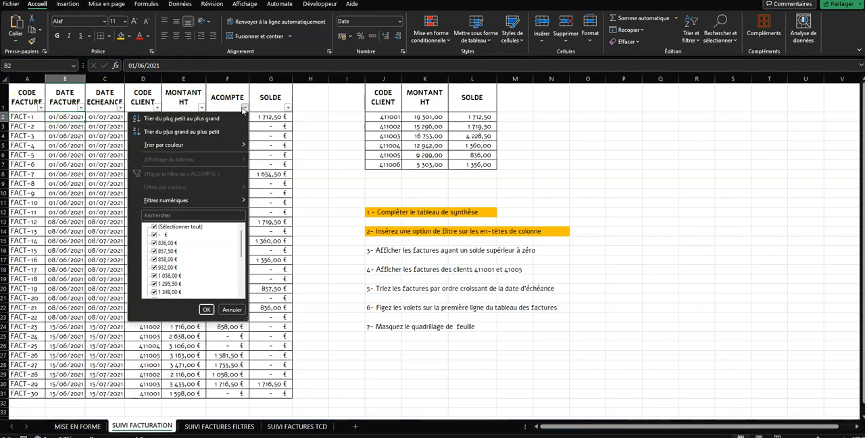
pyautogui.click(244, 108)
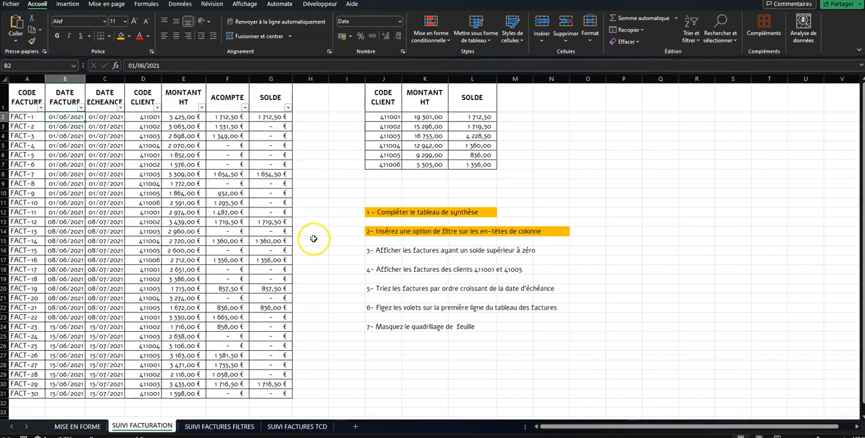
# Step: Highlight instruction 3 about invoices with a balance above zero, cells J16:N16, with the orange fill colour
pyautogui.click(402, 250)
pyautogui.moveTo(383, 252); pyautogui.dragTo(541, 250)
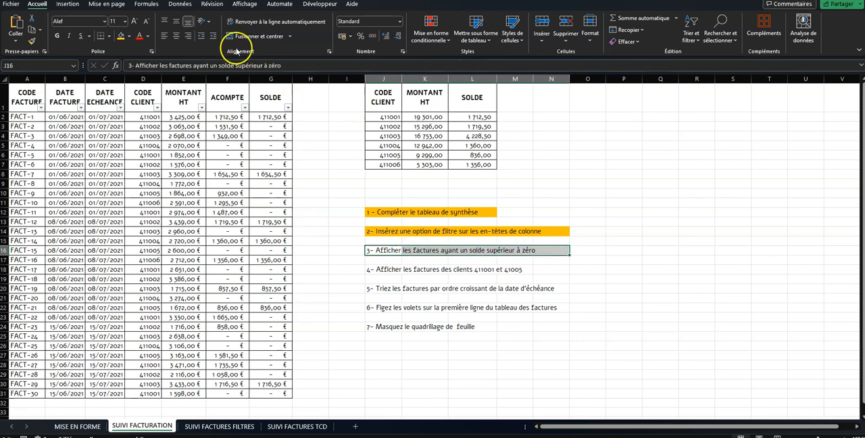
pyautogui.click(121, 35)
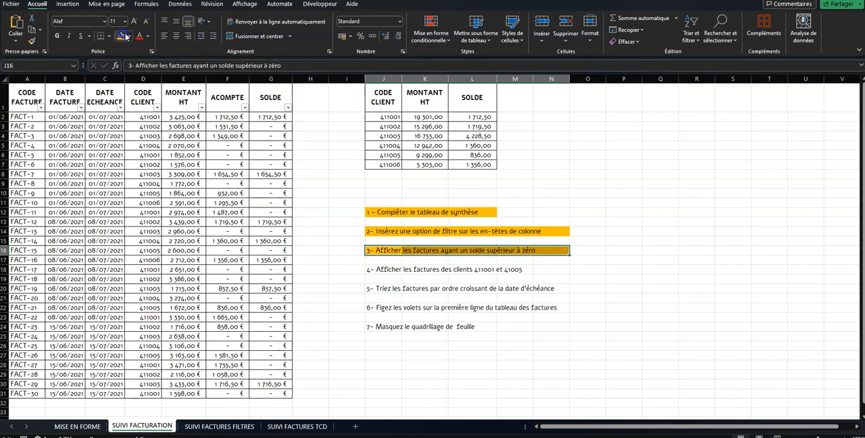
pyautogui.click(419, 251)
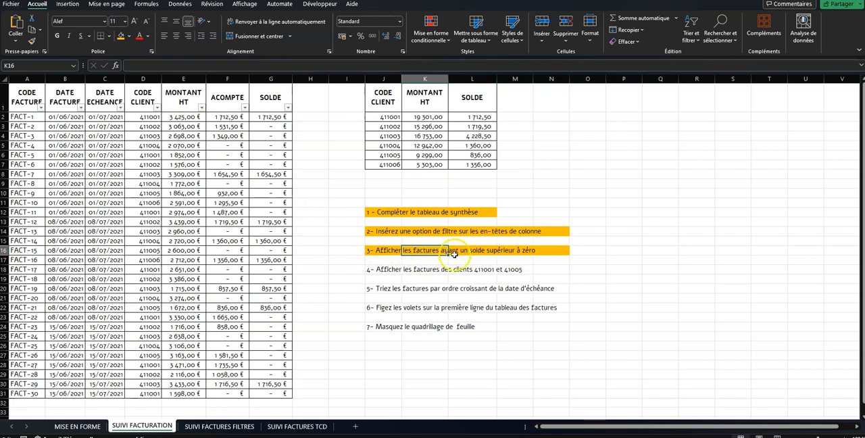
# Step: Filter the SOLDE column to show only invoices with a balance greater than 0, and clear that filter again
pyautogui.click(287, 108)
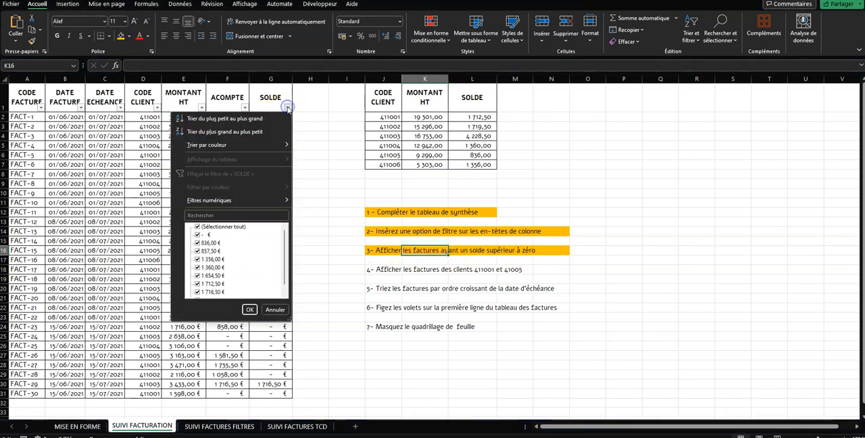
pyautogui.moveTo(247, 201)
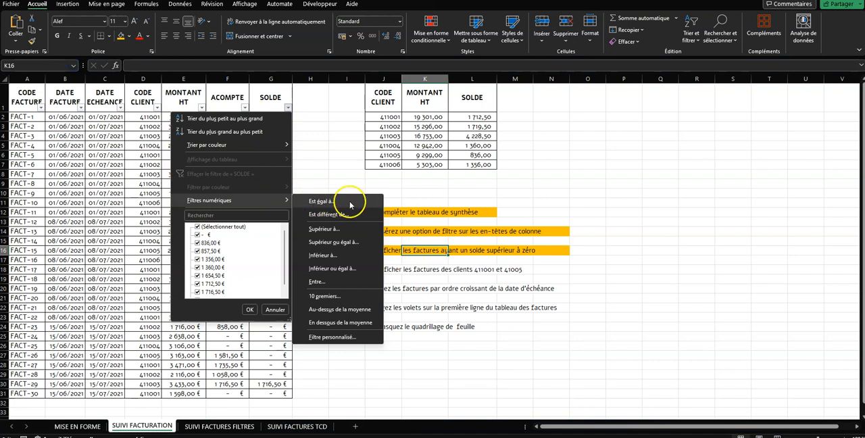
pyautogui.click(343, 229)
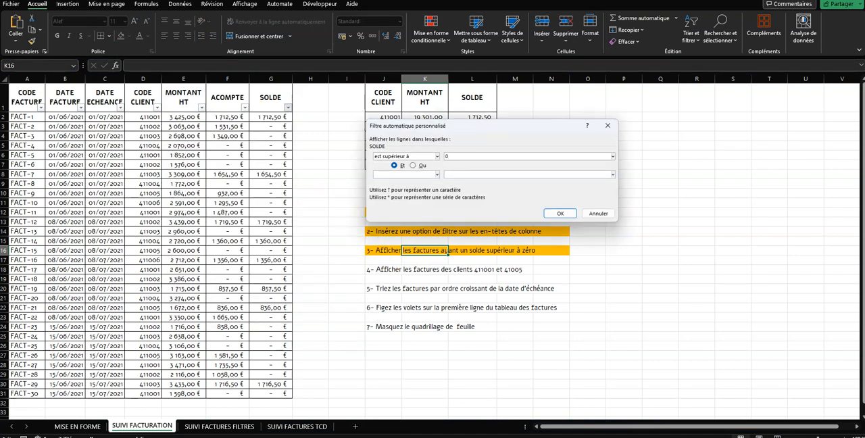
pyautogui.click(560, 215)
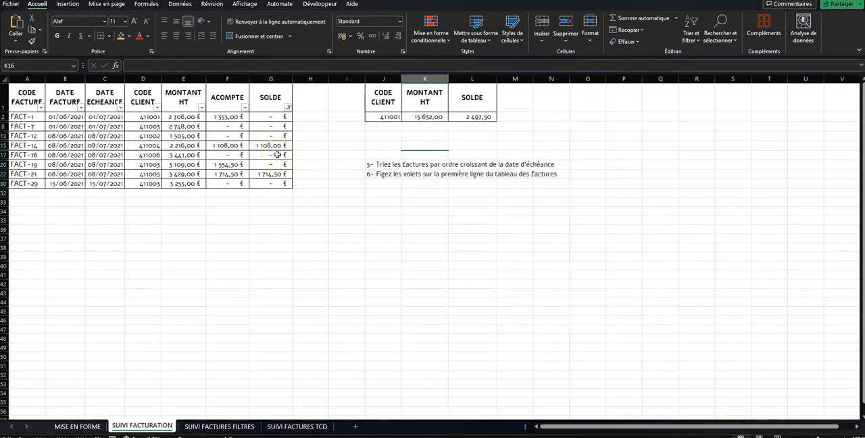
pyautogui.click(287, 107)
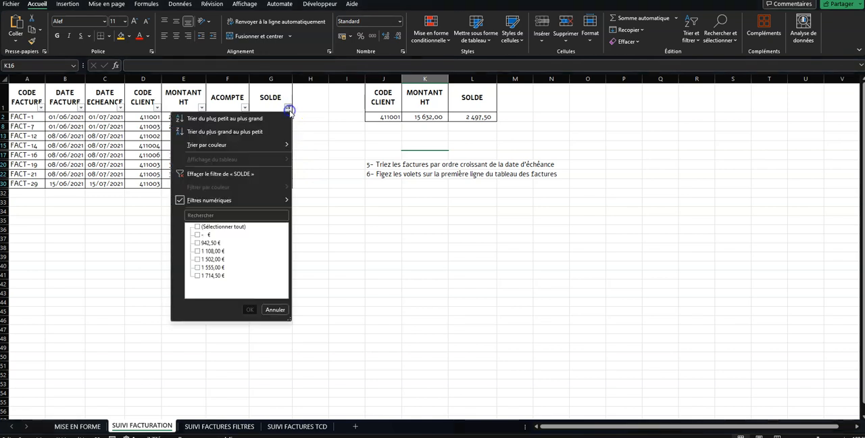
pyautogui.click(243, 174)
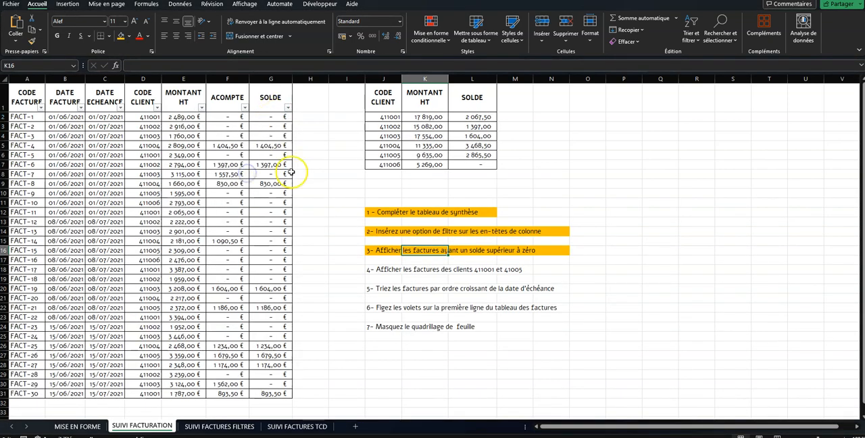
# Step: Highlight instruction 4 about showing the invoices of two clients, cells J18:N18, with the orange fill colour
pyautogui.click(389, 270)
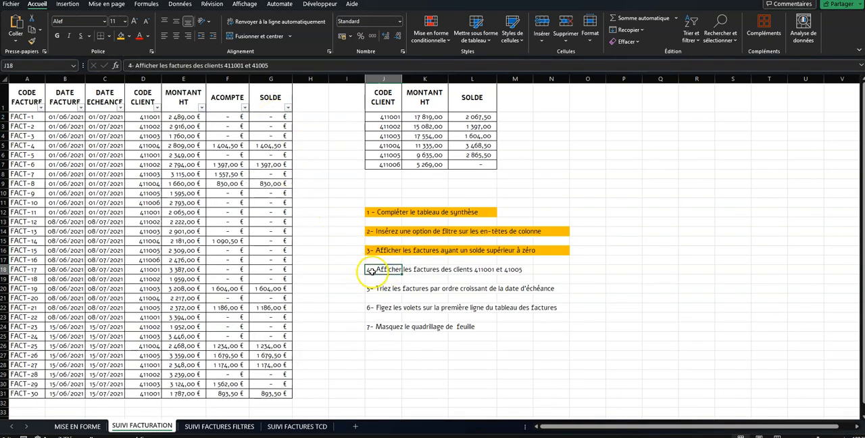
pyautogui.moveTo(370, 269); pyautogui.dragTo(556, 269)
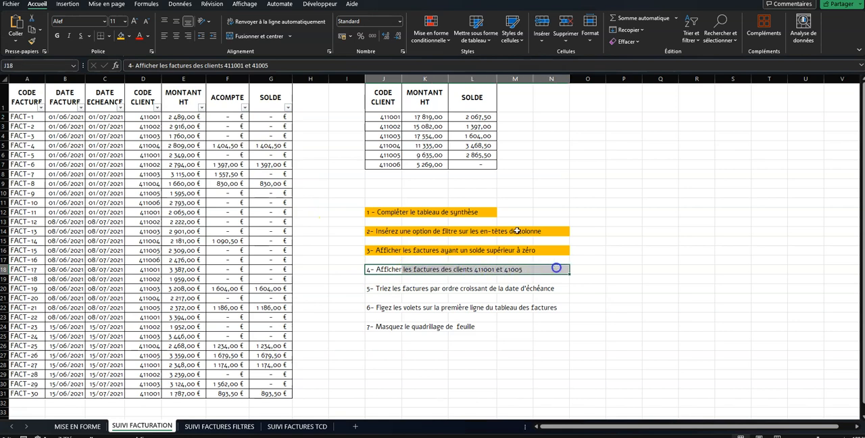
pyautogui.click(129, 39)
pyautogui.click(478, 279)
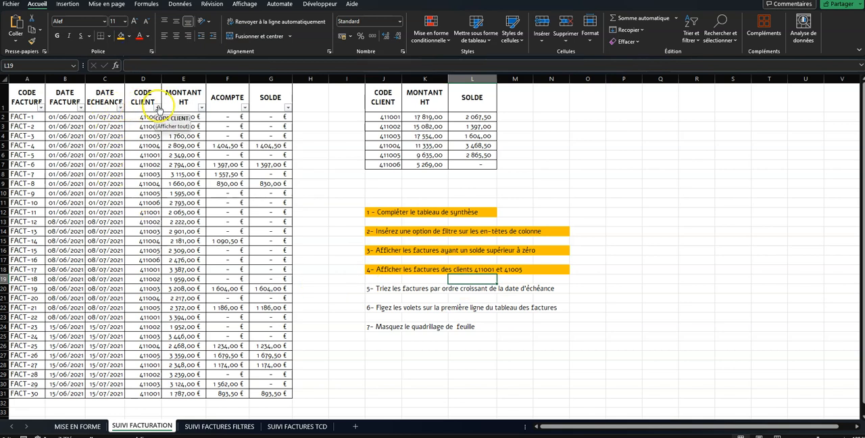
# Step: Filter the CODE CLIENT column to show only the invoices of the two clients named in instruction 4, and check the filtered codes
pyautogui.click(157, 108)
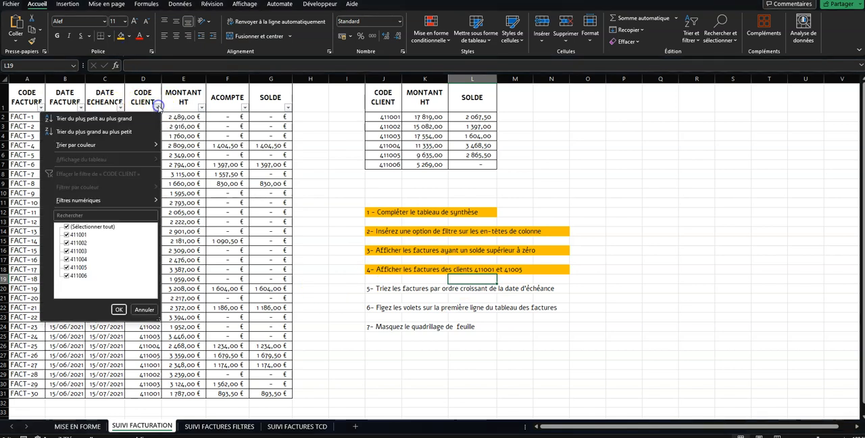
pyautogui.click(81, 227)
pyautogui.click(67, 234)
pyautogui.click(65, 268)
pyautogui.click(119, 309)
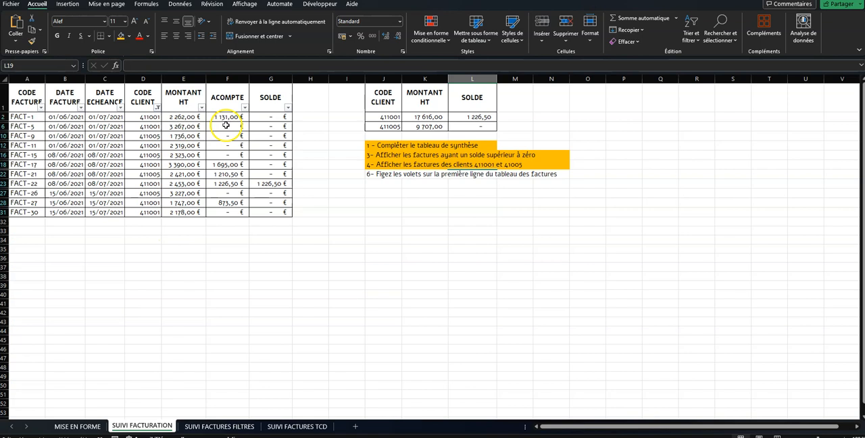
pyautogui.moveTo(143, 116); pyautogui.dragTo(140, 212)
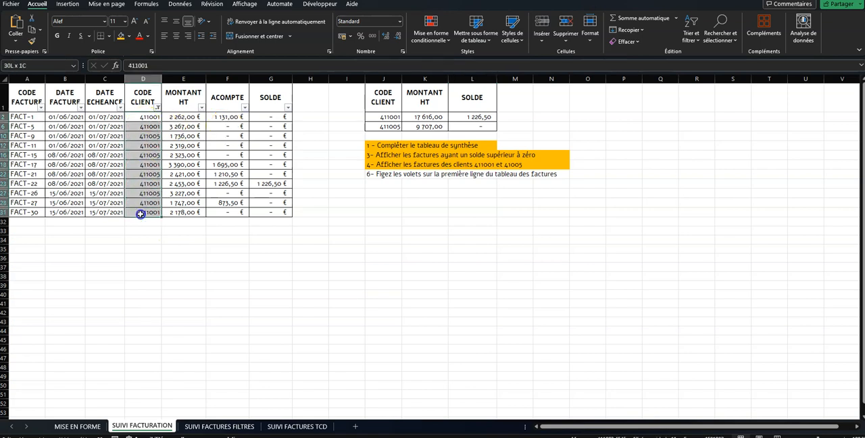
pyautogui.click(191, 193)
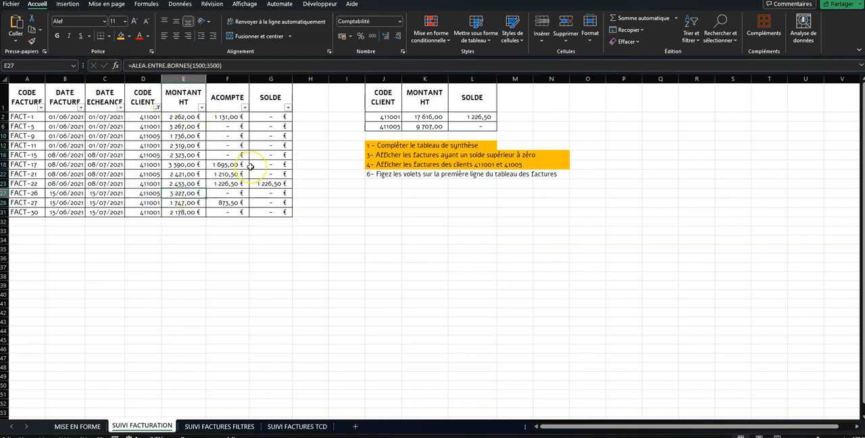
# Step: Reset the CODE CLIENT filter to include all client codes
pyautogui.click(157, 108)
pyautogui.click(101, 226)
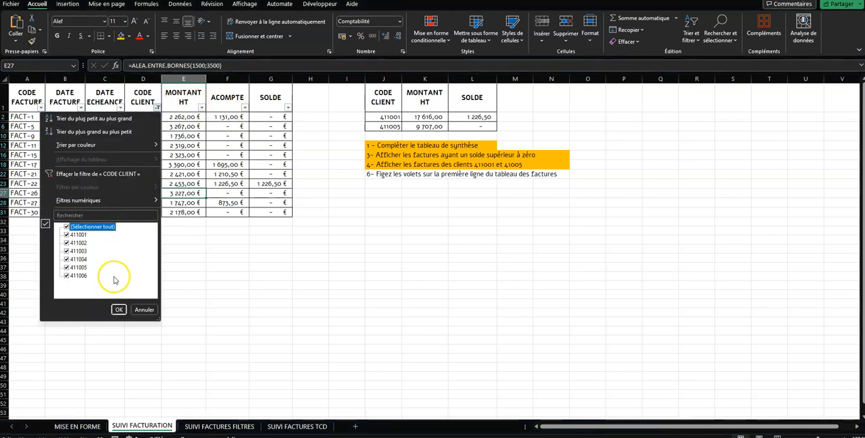
pyautogui.click(119, 308)
# Step: Highlight instruction 5 about sorting by due date, cells J20:N20, with the orange fill colour
pyautogui.moveTo(370, 289); pyautogui.dragTo(554, 289)
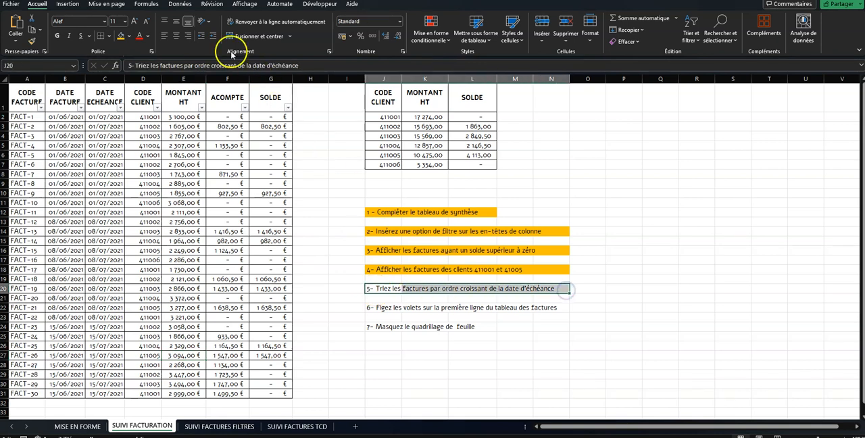
pyautogui.click(122, 37)
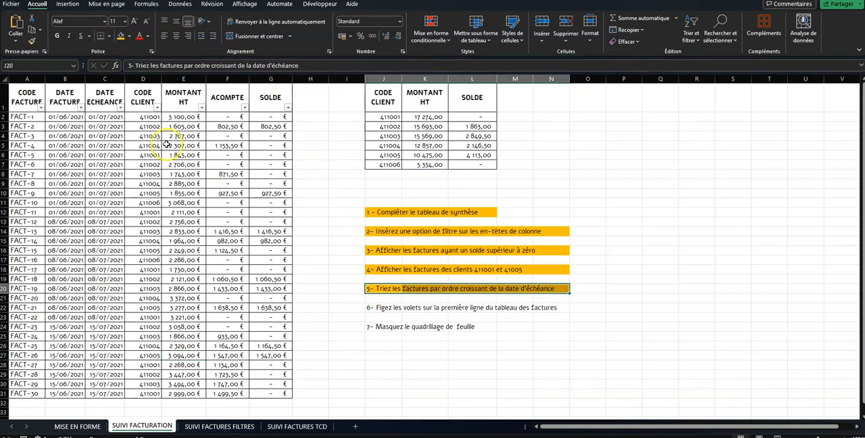
pyautogui.click(424, 291)
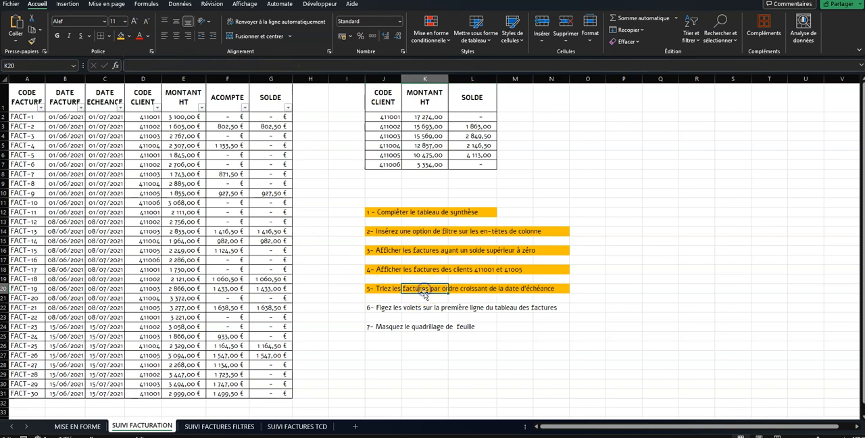
# Step: Sort the invoice table with a custom sort on the DATE ECHEANCE cell values, from oldest to most recent
pyautogui.moveTo(503, 288); pyautogui.dragTo(559, 289)
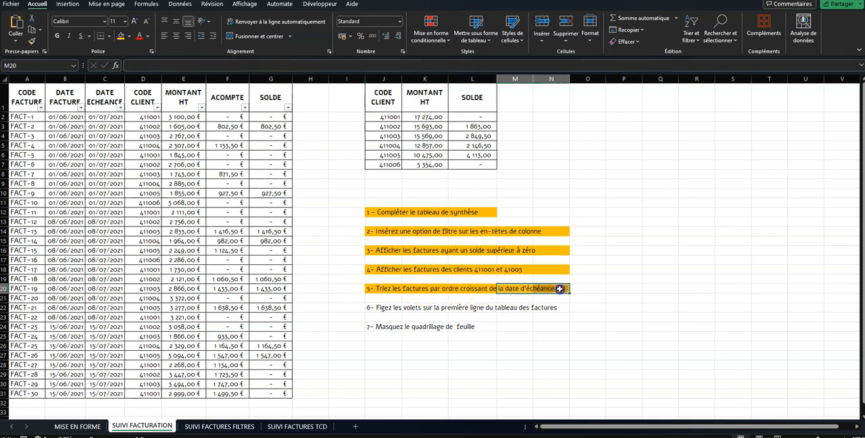
pyautogui.click(113, 117)
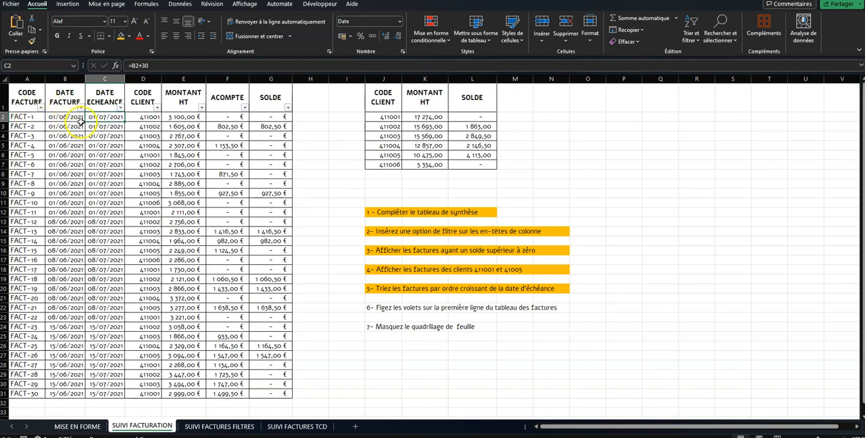
pyautogui.click(690, 32)
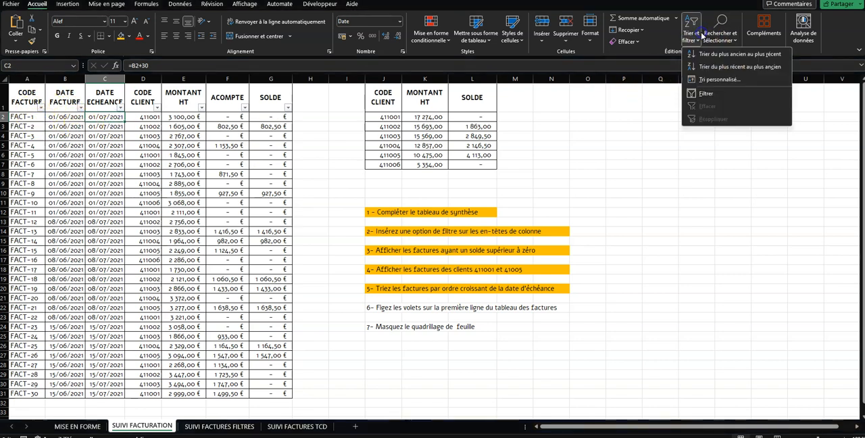
pyautogui.click(718, 79)
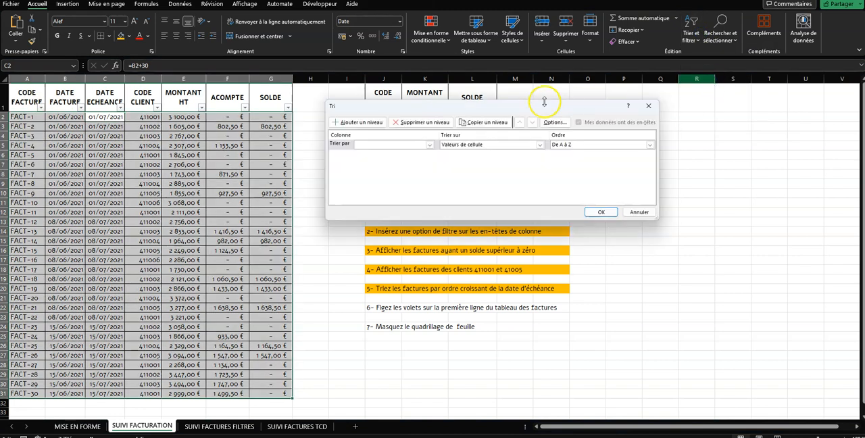
pyautogui.click(429, 145)
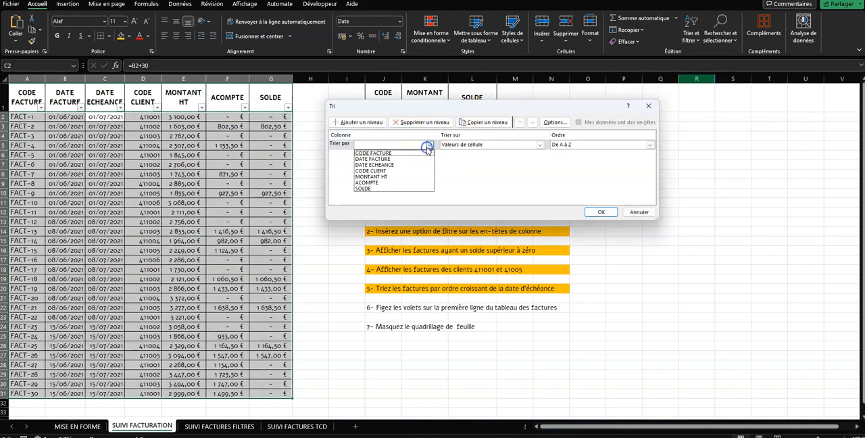
pyautogui.click(388, 165)
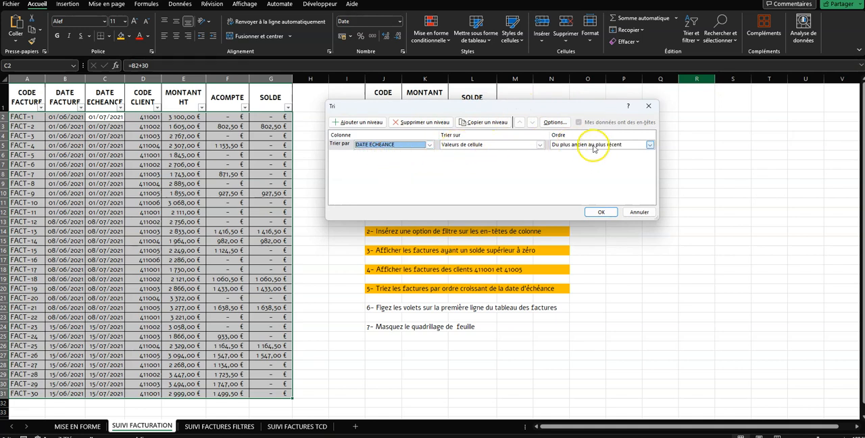
pyautogui.click(601, 211)
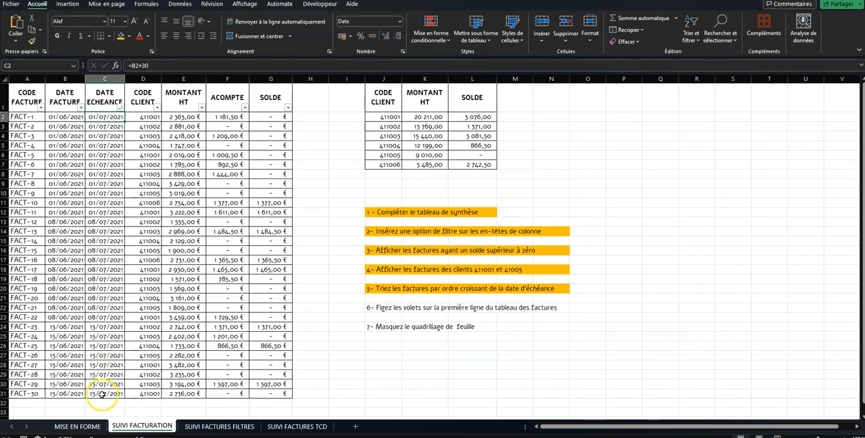
# Step: Highlight instruction 6 about freezing panes, cells J22:N22, with the orange fill colour
pyautogui.moveTo(369, 308); pyautogui.dragTo(563, 307)
pyautogui.click(121, 36)
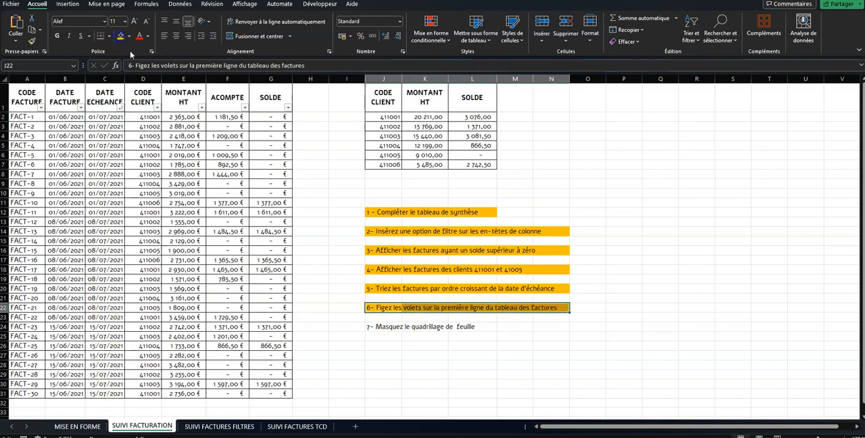
pyautogui.click(500, 319)
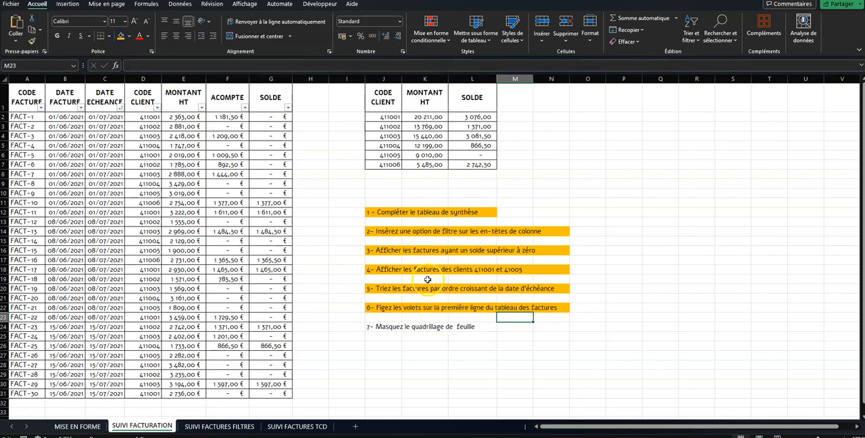
# Step: Freeze the top row of the sheet so the invoice table headers stay in view, and check it on the lower rows
pyautogui.click(14, 115)
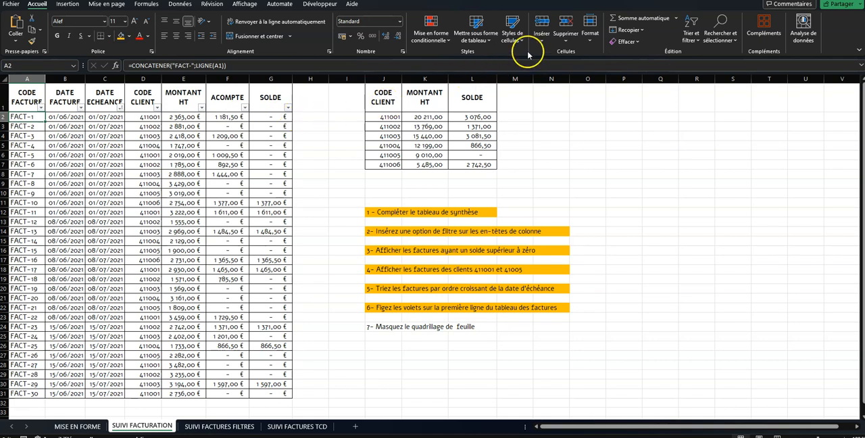
pyautogui.click(251, 7)
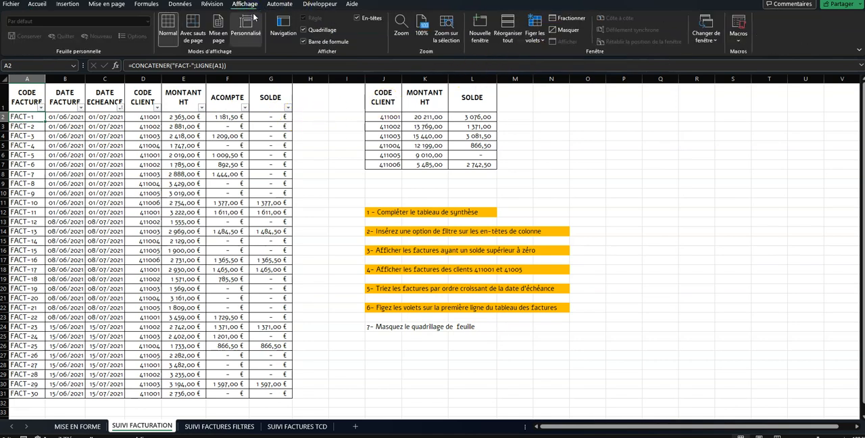
pyautogui.click(535, 30)
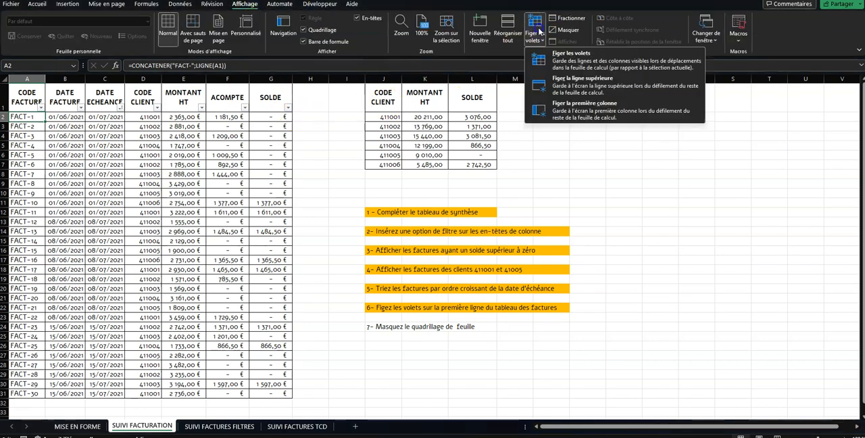
pyautogui.click(550, 79)
pyautogui.scroll(-10, 199, 135)
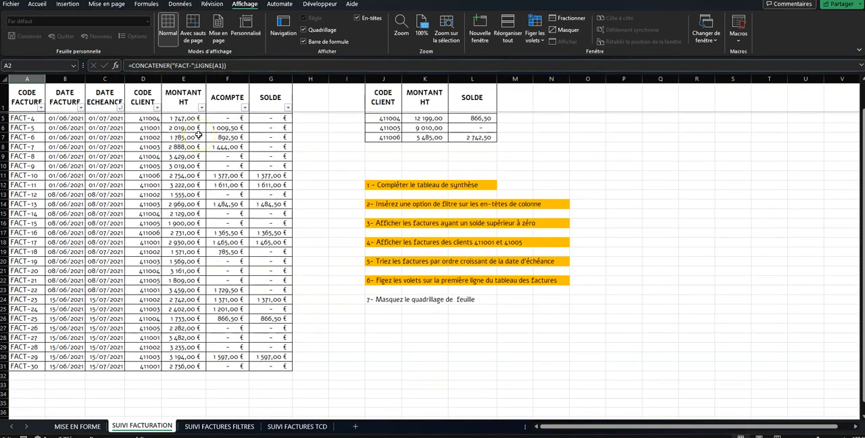
# Step: Highlight instruction 7 about hiding the sheet gridlines, cells J24:L24, with the orange fill colour
pyautogui.scroll(10, 199, 134)
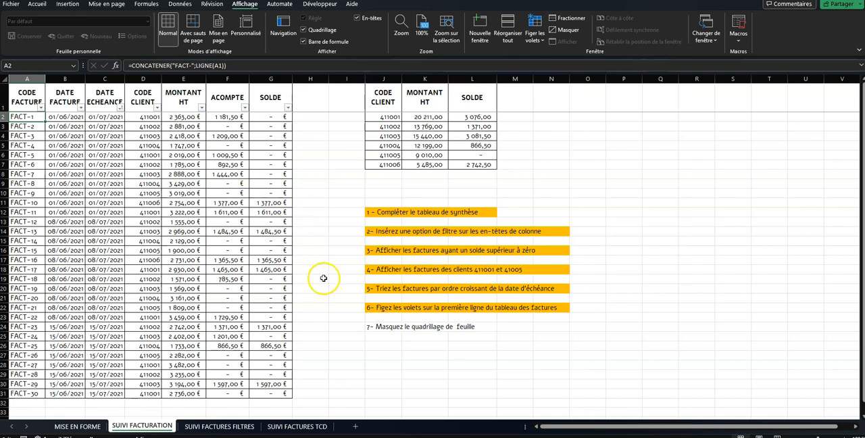
pyautogui.moveTo(375, 328); pyautogui.dragTo(492, 326)
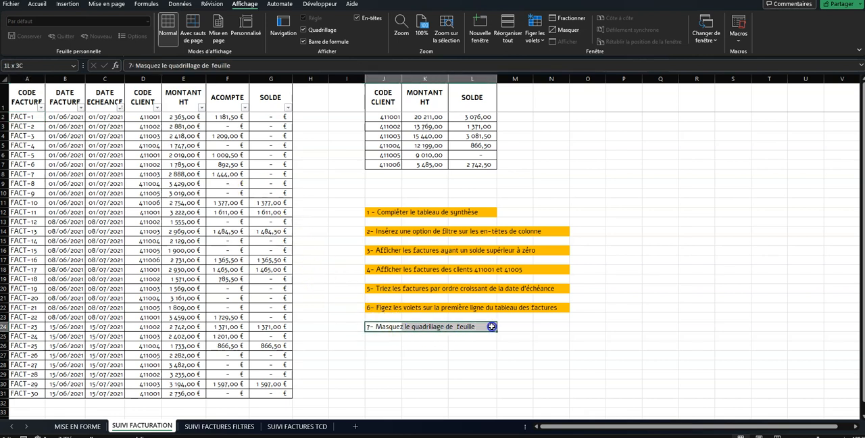
pyautogui.click(37, 4)
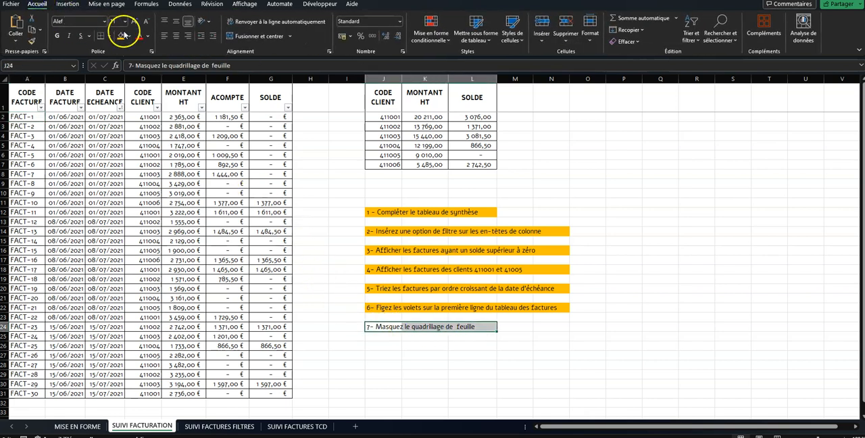
pyautogui.click(123, 38)
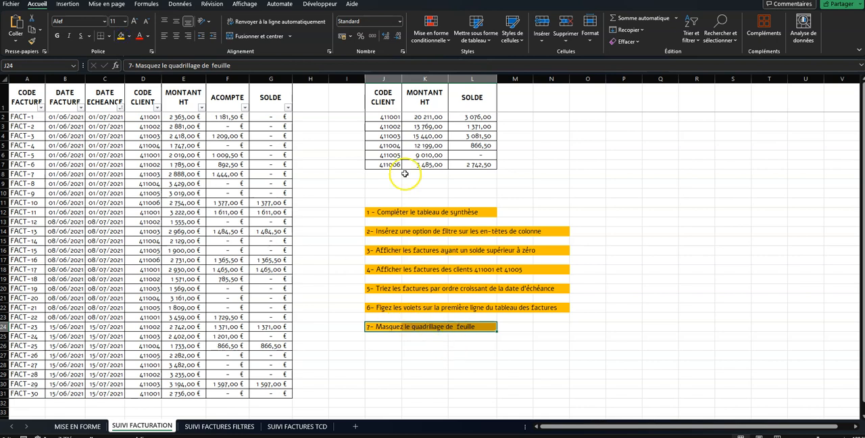
# Step: Hide the gridlines of the SUIVI FACTURATION sheet, briefly showing them again to compare before leaving them hidden
pyautogui.click(244, 4)
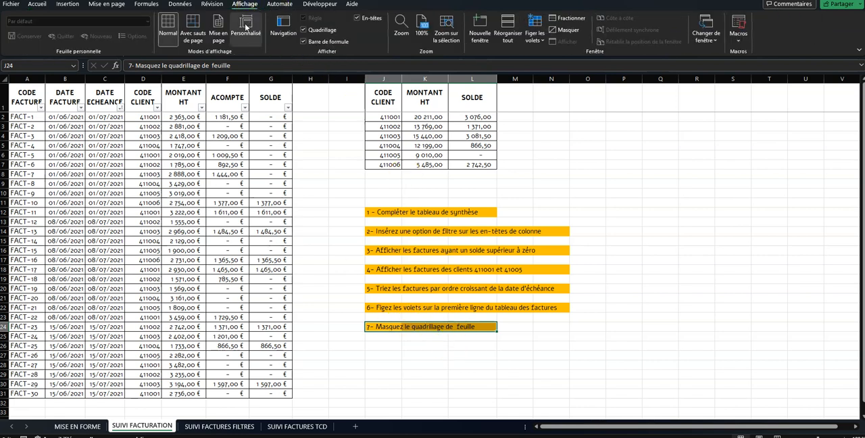
pyautogui.click(322, 30)
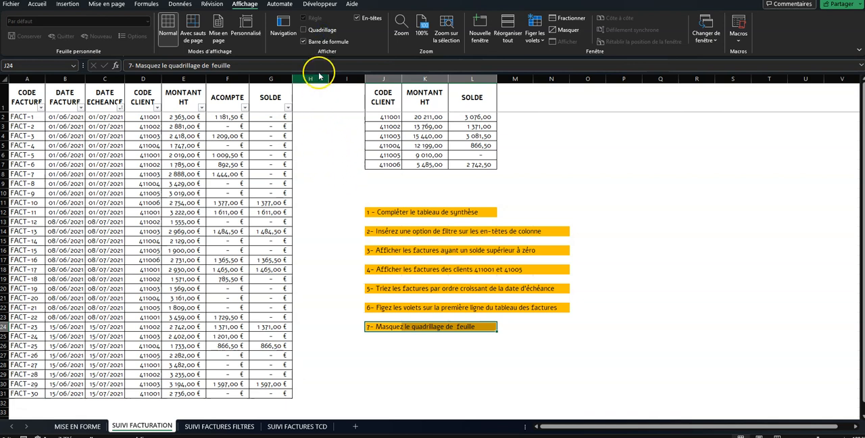
pyautogui.click(312, 31)
pyautogui.click(312, 31)
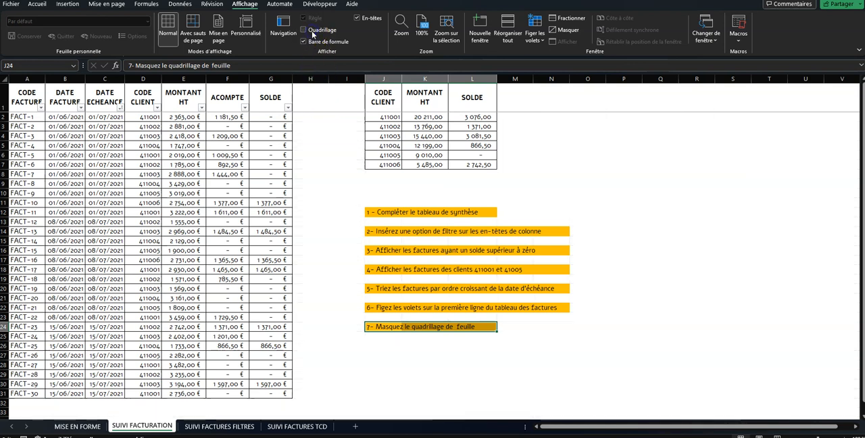